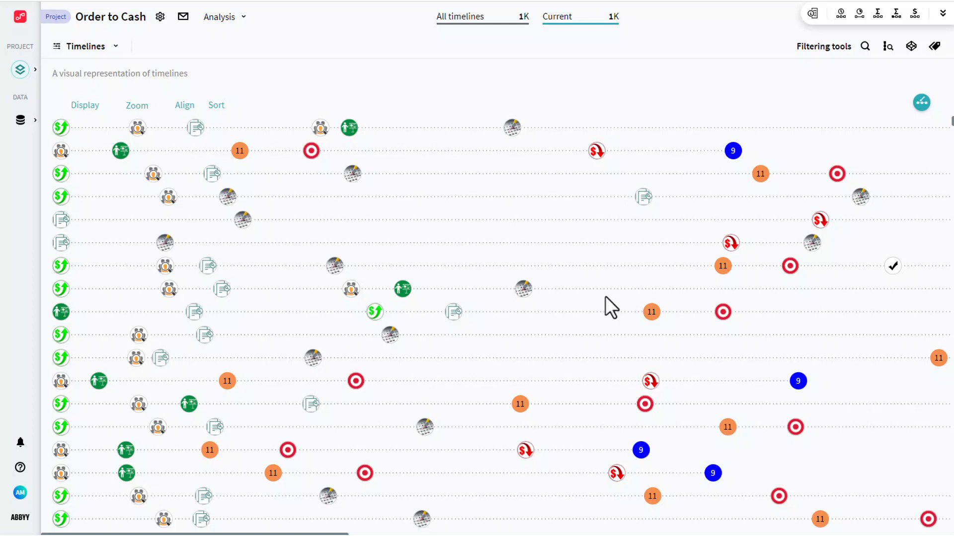
Open the Process view of the Order to Cash project and switch its schema to the Primary path view
{"action": "left_click", "coordinate": [117, 47]}
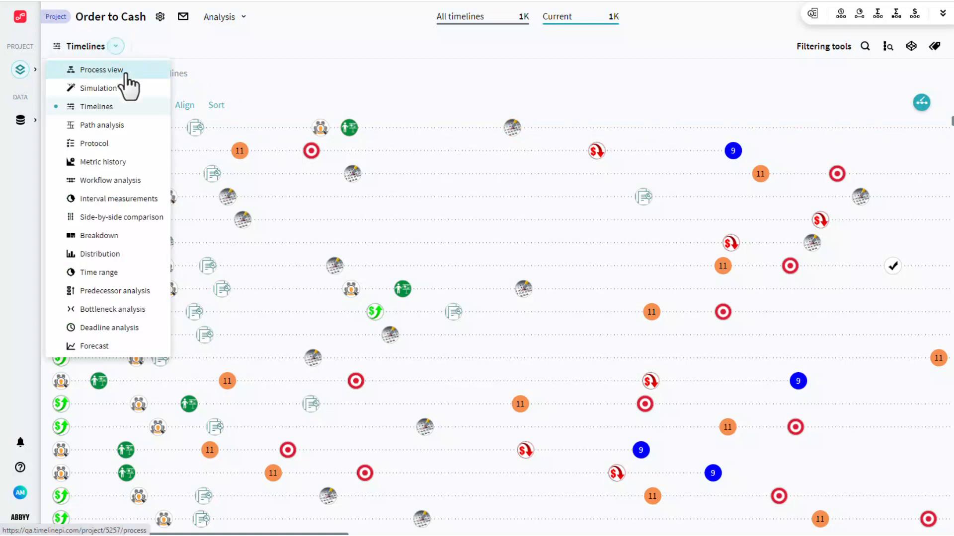
{"action": "left_click", "coordinate": [126, 73]}
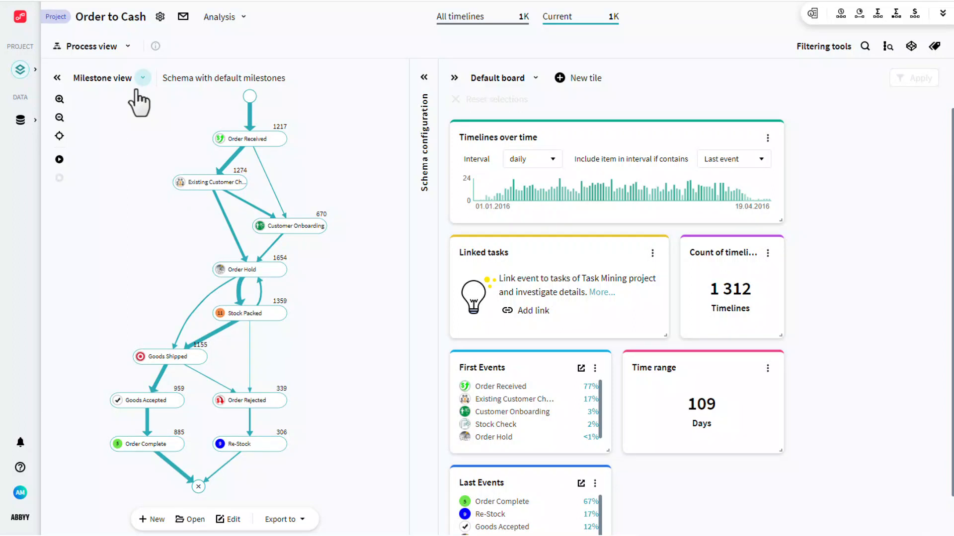
{"action": "left_click", "coordinate": [142, 78]}
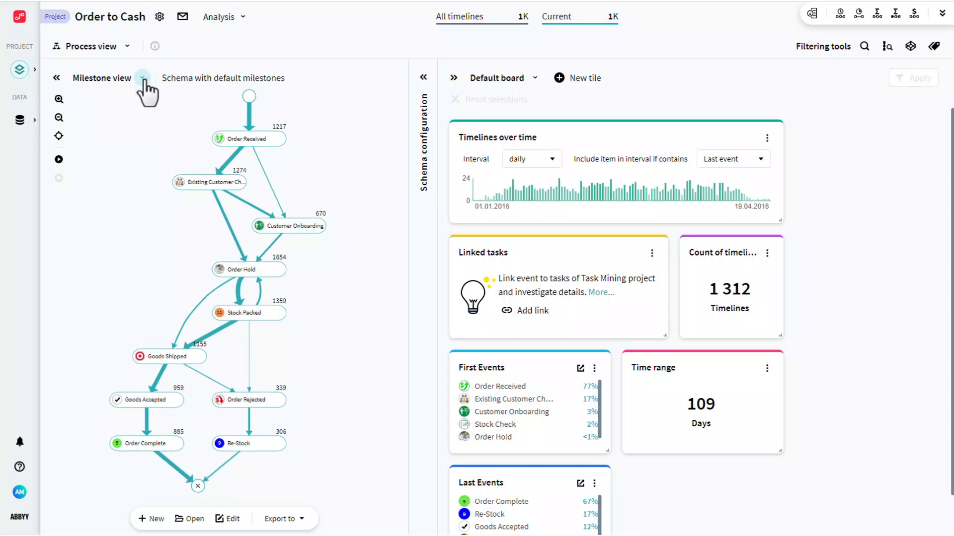
{"action": "left_click", "coordinate": [143, 80]}
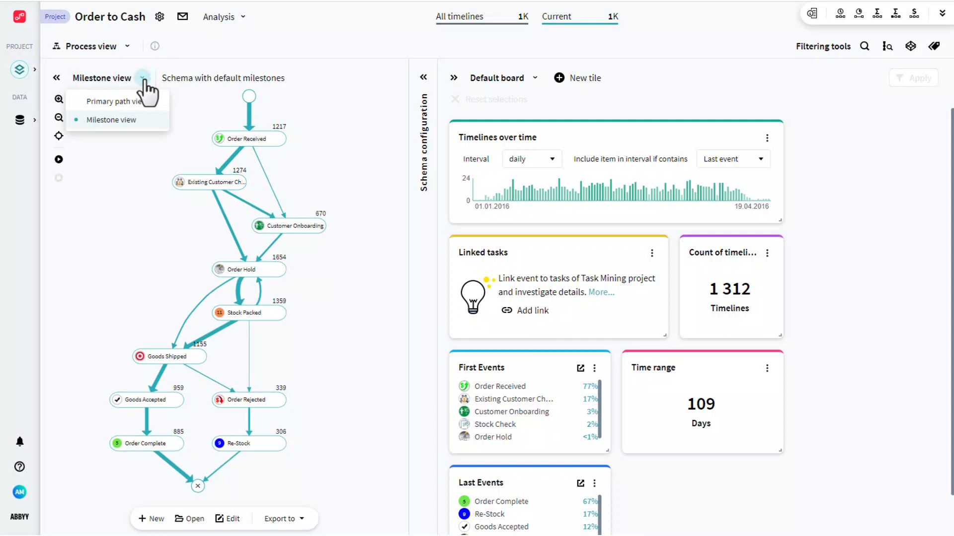
{"action": "left_click", "coordinate": [145, 102]}
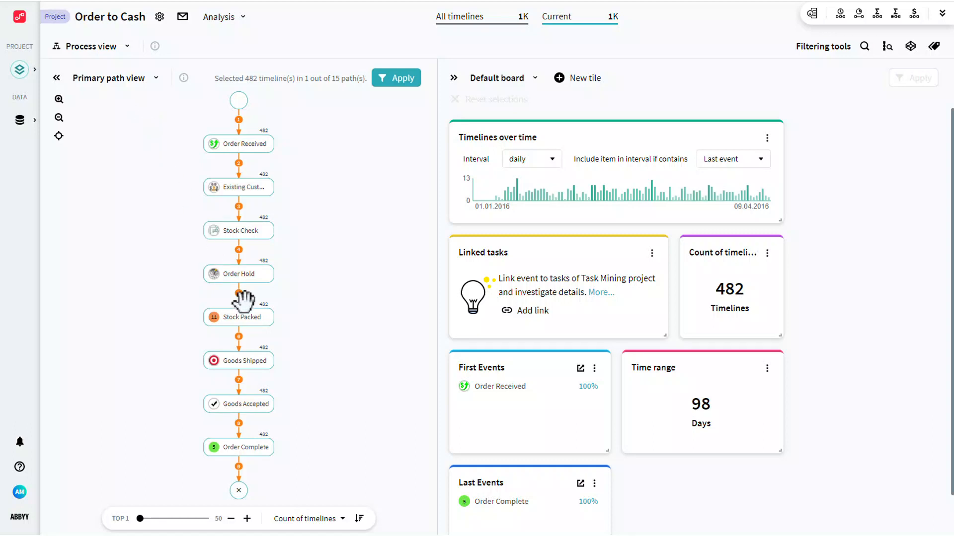
Reverse the path sort order and restore it, and raise the displayed paths one at a time to the top 6
{"action": "left_click", "coordinate": [360, 518]}
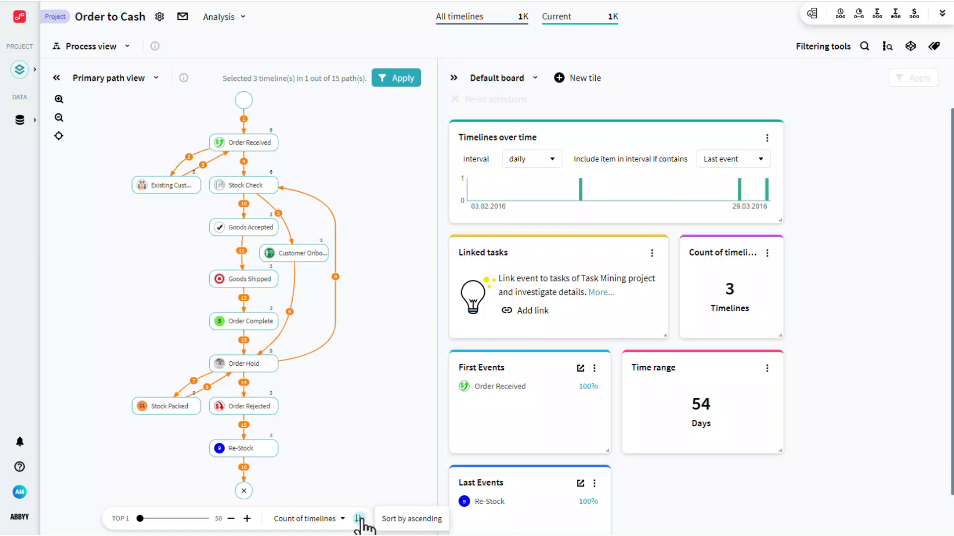
{"action": "left_click", "coordinate": [359, 519]}
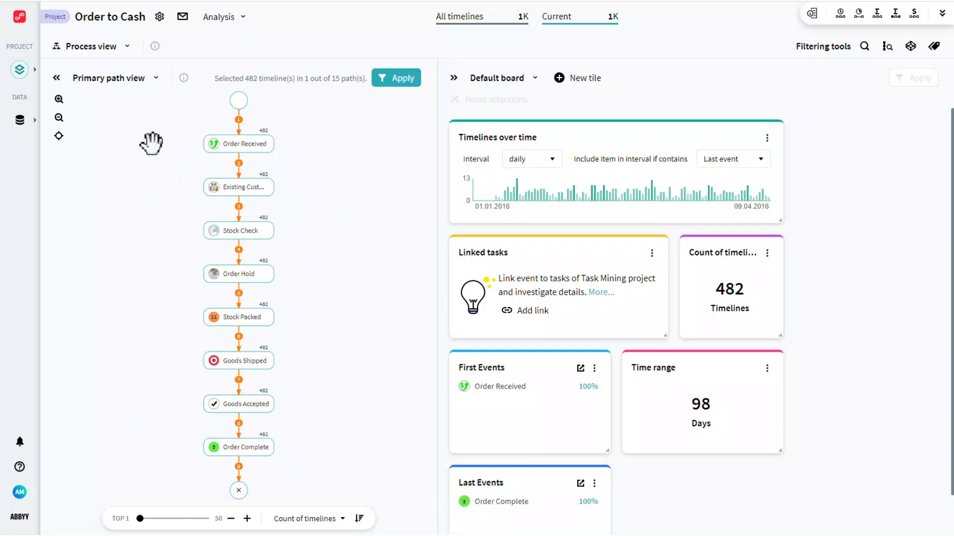
{"action": "left_click", "coordinate": [247, 519]}
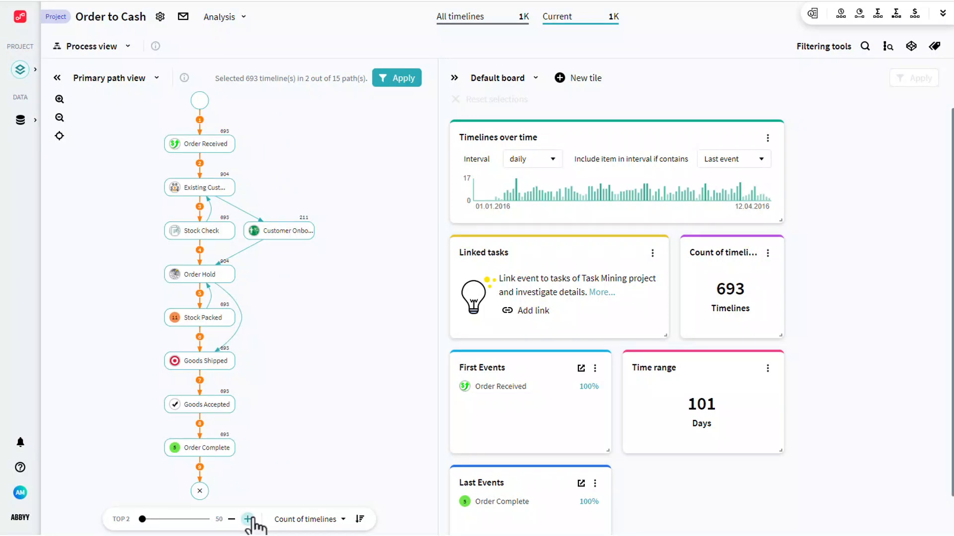
{"action": "left_click", "coordinate": [247, 519]}
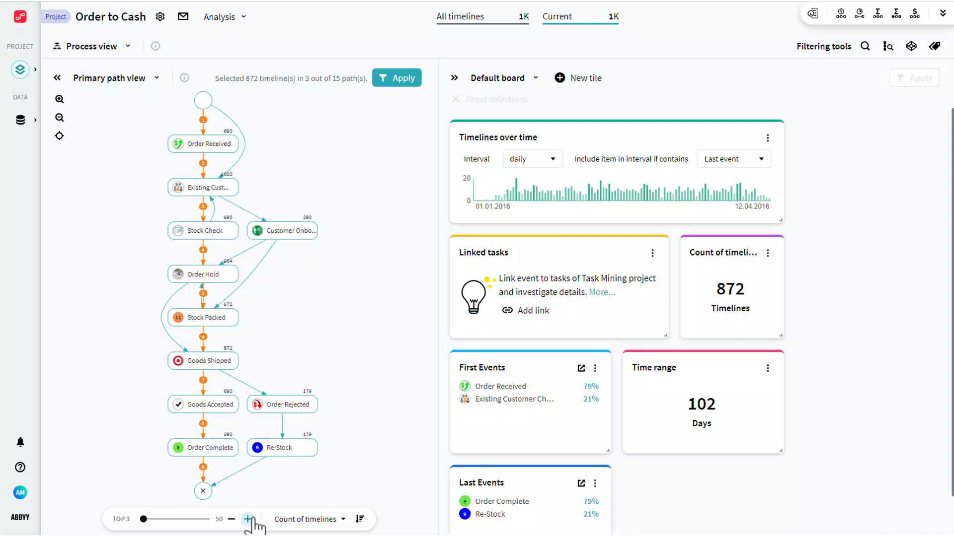
{"action": "left_click", "coordinate": [248, 519]}
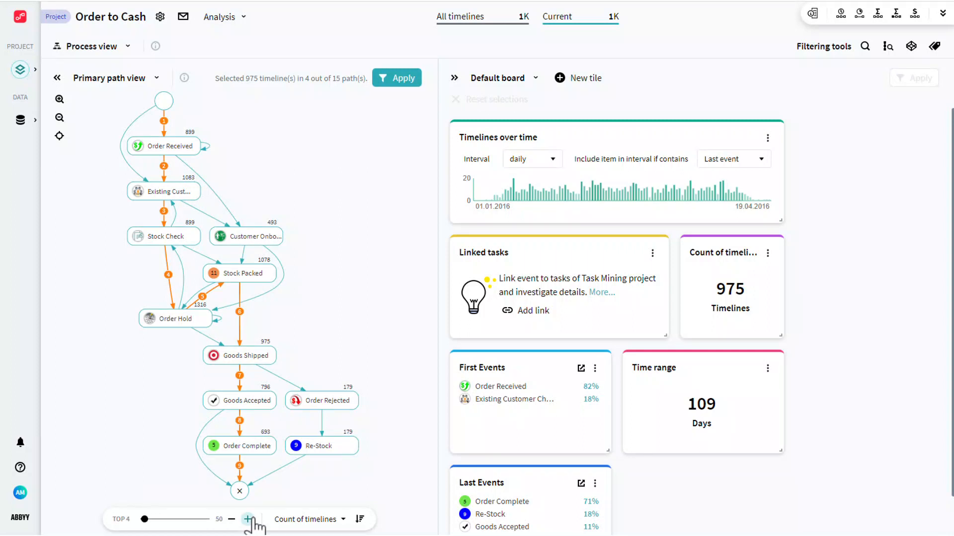
{"action": "left_click", "coordinate": [247, 519]}
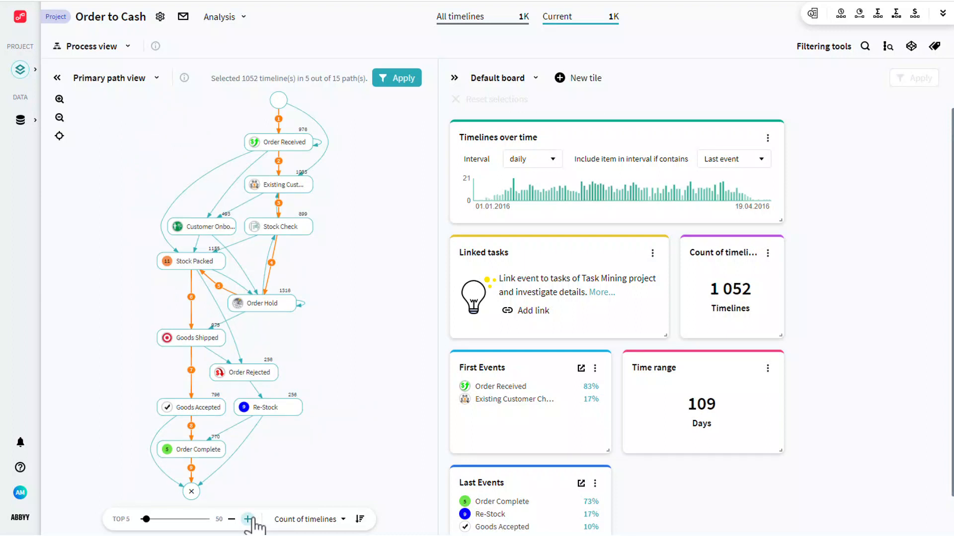
{"action": "left_click", "coordinate": [247, 519]}
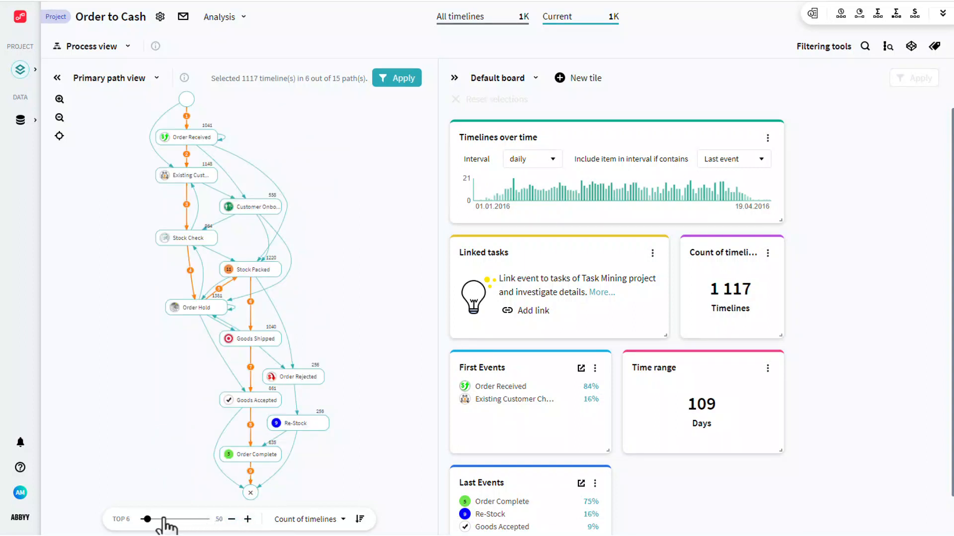
Expand the displayed paths to the top 12 and the top 36, and reduce them to the top 1
{"action": "left_click_drag", "start_coordinate": [145, 520], "coordinate": [155, 519]}
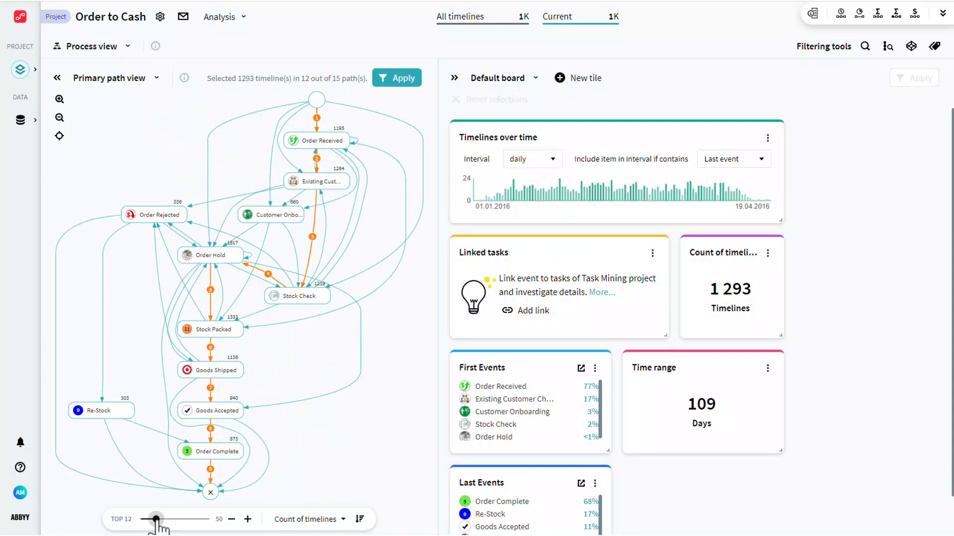
{"action": "left_click_drag", "start_coordinate": [156, 524], "coordinate": [191, 526]}
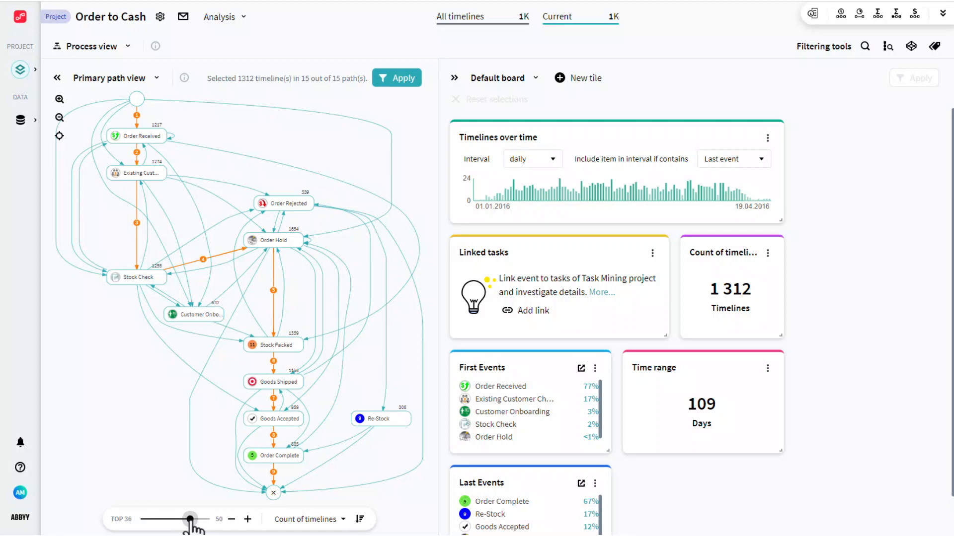
{"action": "left_click_drag", "start_coordinate": [191, 525], "coordinate": [141, 526]}
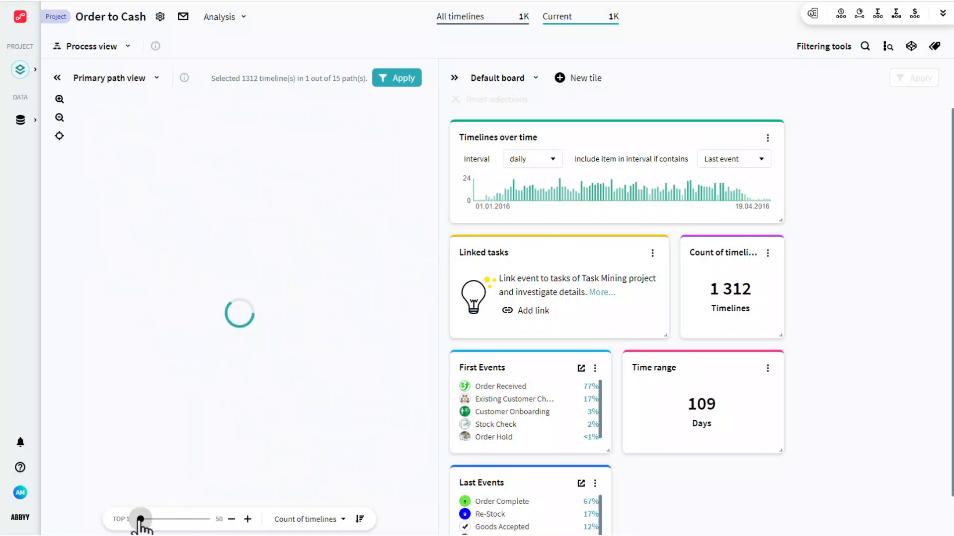
Rank the primary paths by average duration, and switch the ranking back to count of timelines
{"action": "left_click", "coordinate": [342, 521]}
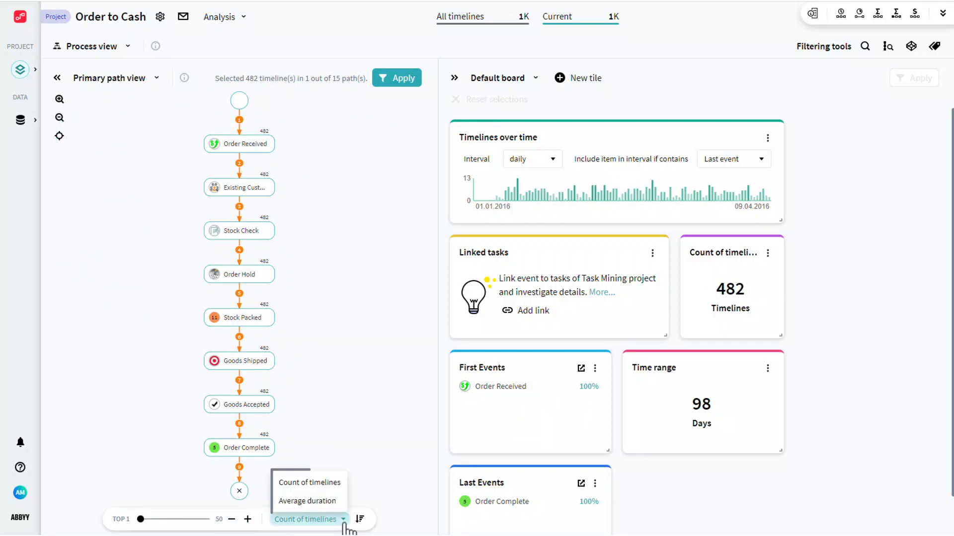
{"action": "left_click", "coordinate": [333, 502]}
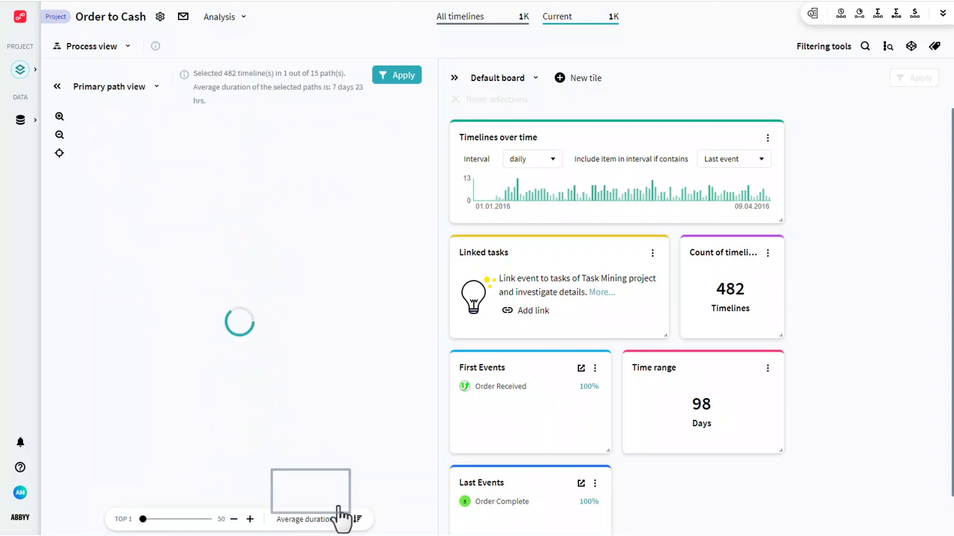
{"action": "left_click", "coordinate": [341, 520]}
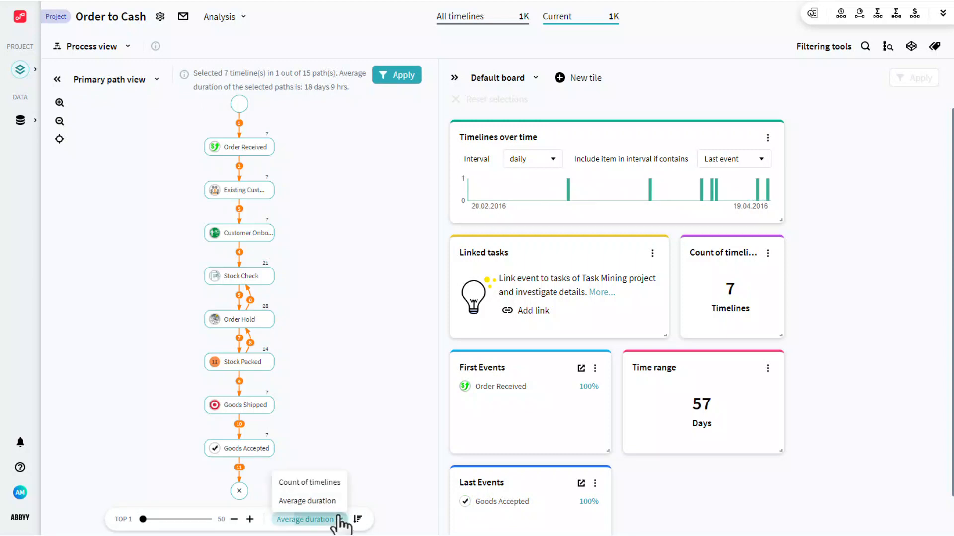
{"action": "left_click", "coordinate": [336, 484]}
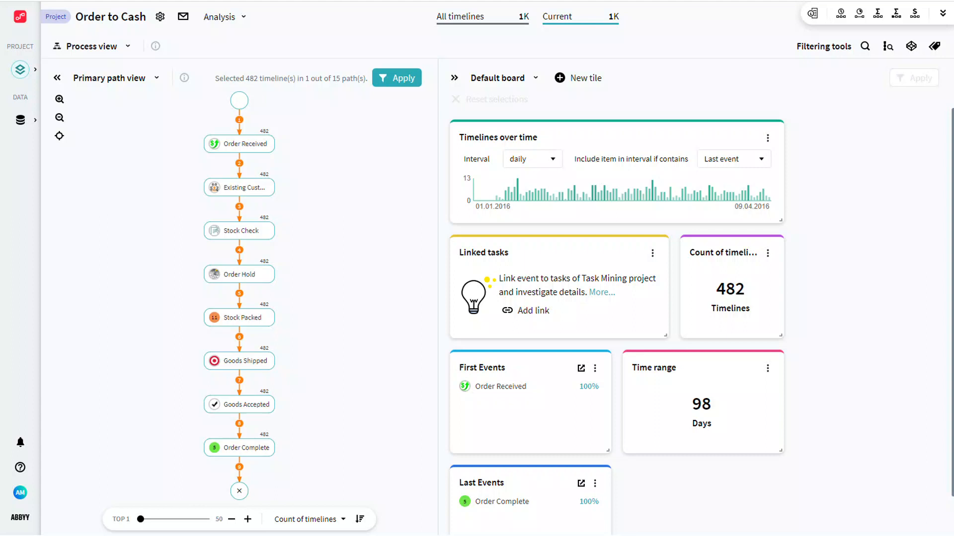
Review the list of existing boards and their management options, and close it
{"action": "left_click", "coordinate": [536, 79]}
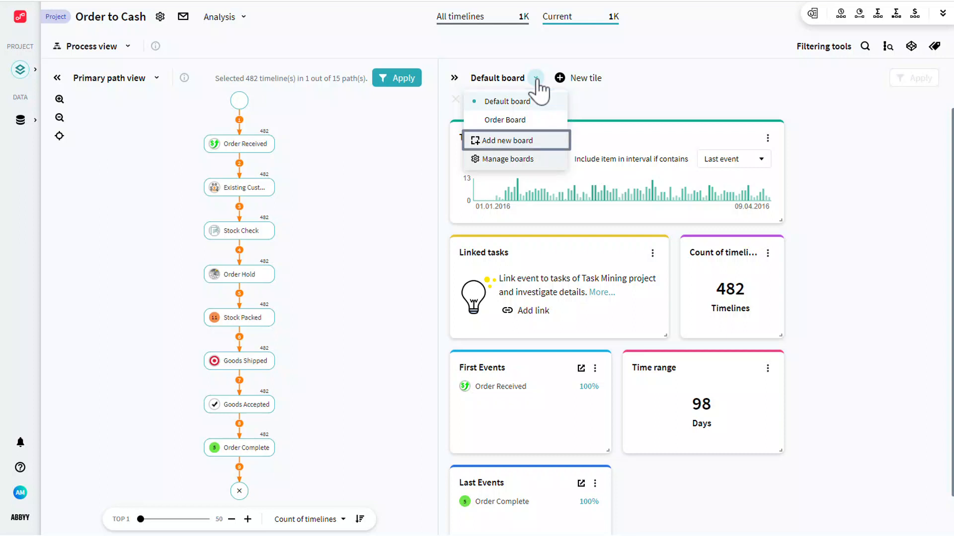
{"action": "left_click", "coordinate": [530, 159]}
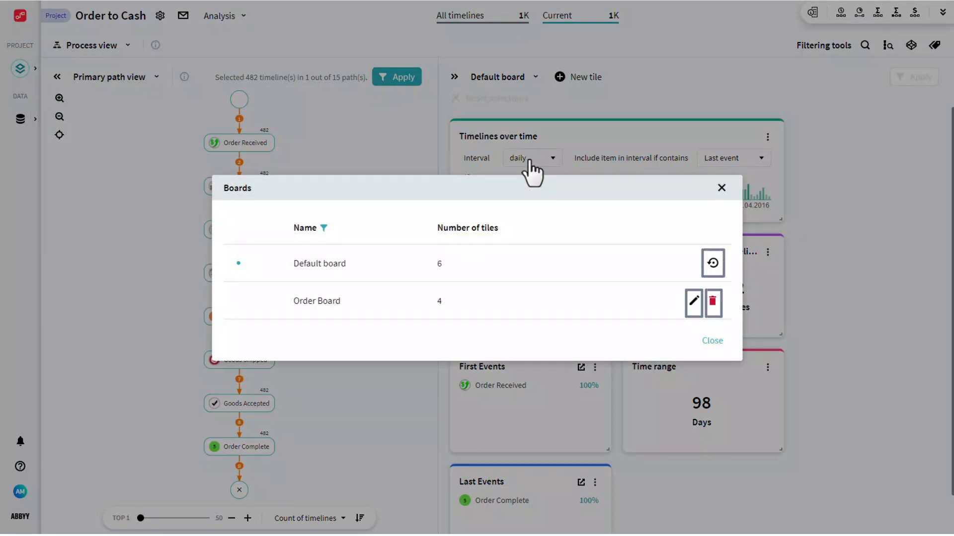
{"action": "left_click", "coordinate": [713, 342]}
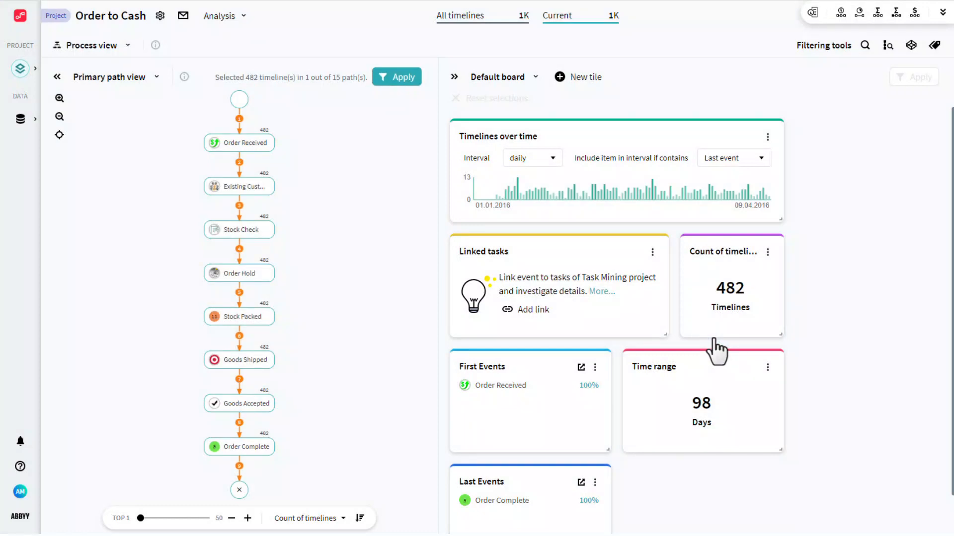
Create a new board named "Board Demo"
{"action": "left_click", "coordinate": [535, 77]}
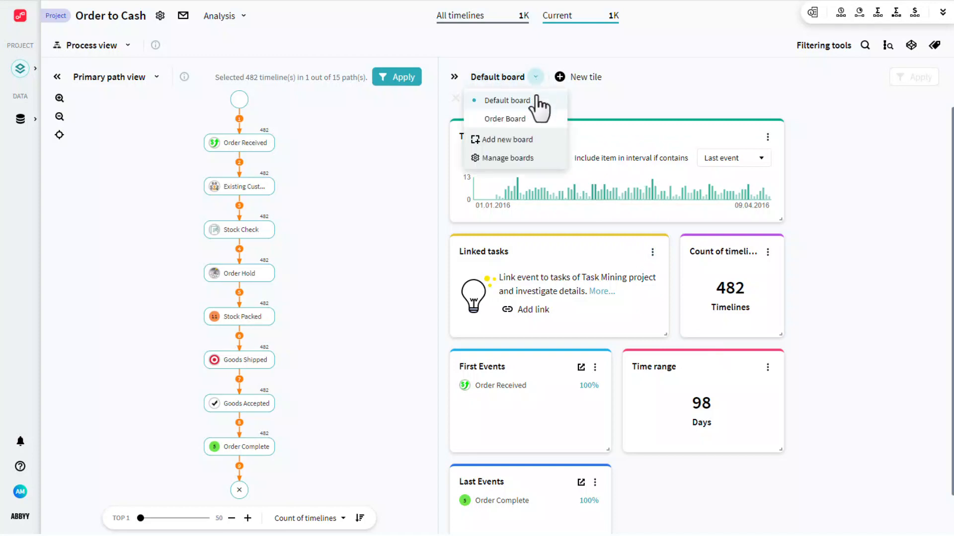
{"action": "left_click", "coordinate": [501, 140]}
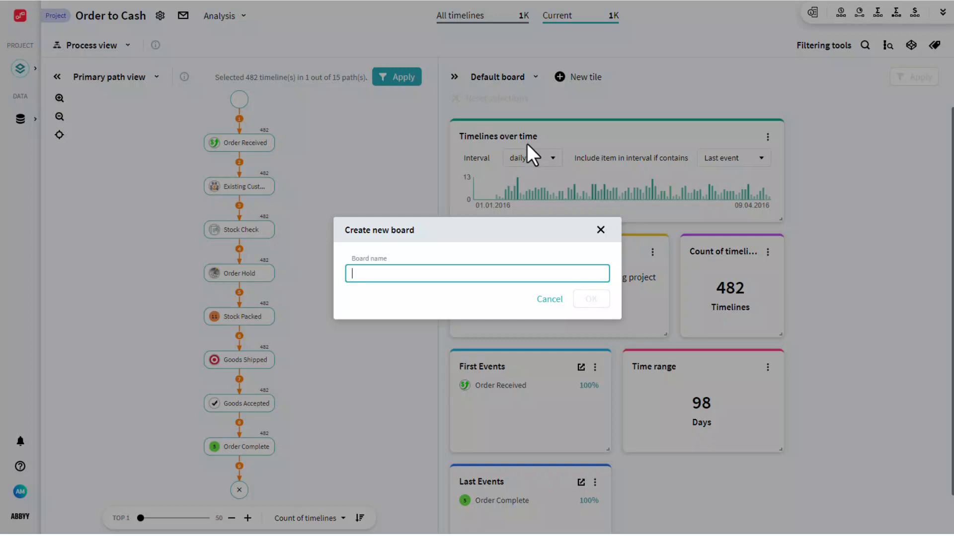
{"action": "type", "text": "Boa"}
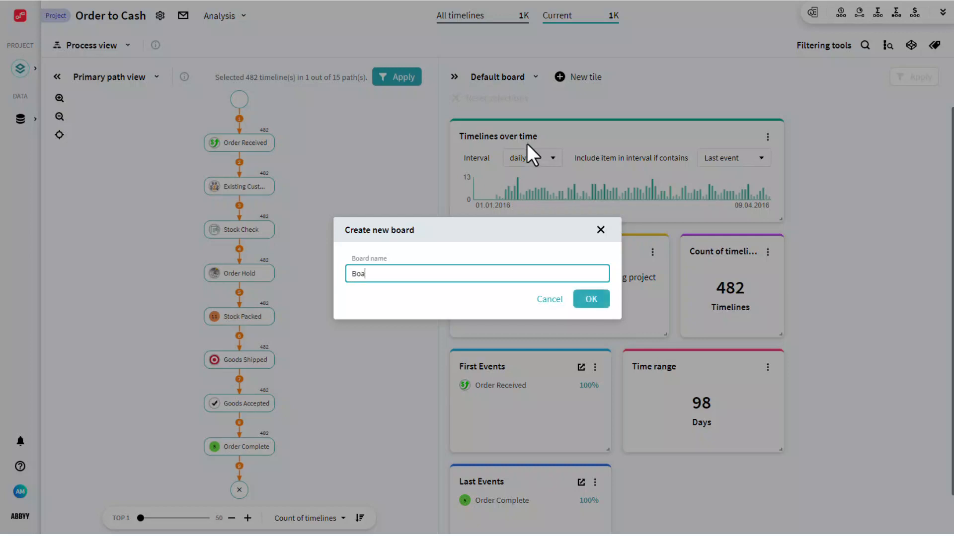
{"action": "type", "text": "rd Demo"}
{"action": "left_click", "coordinate": [586, 299]}
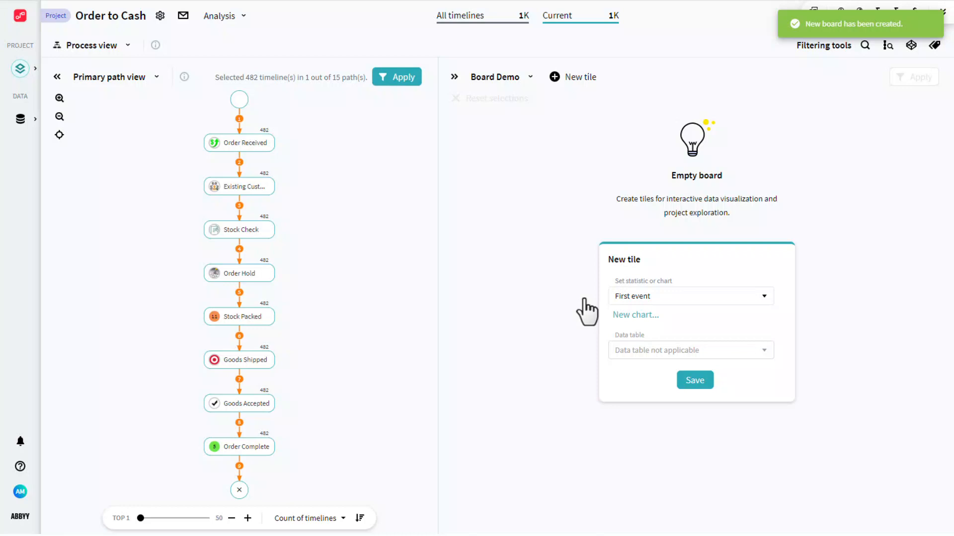
Add a Timelines over time tile to the empty board
{"action": "left_click", "coordinate": [770, 300]}
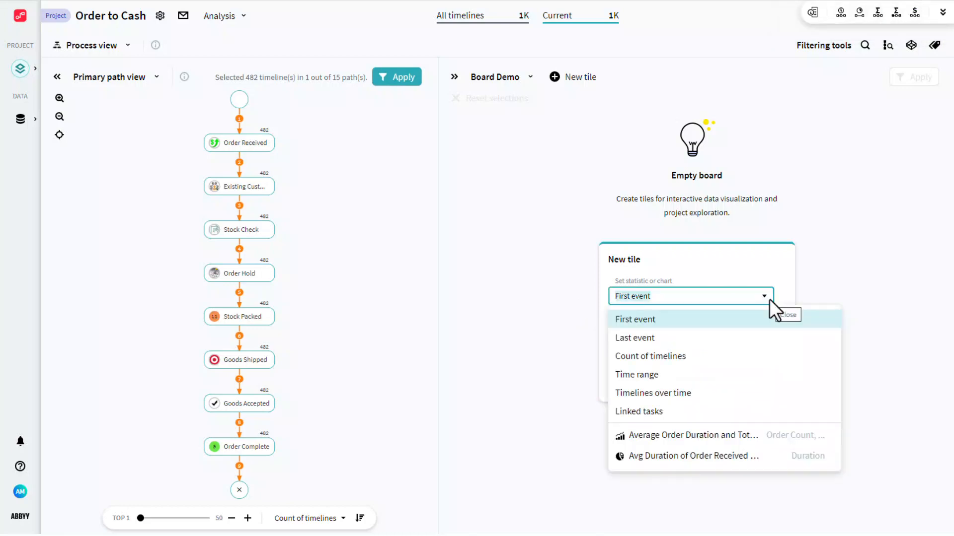
{"action": "left_click", "coordinate": [760, 394]}
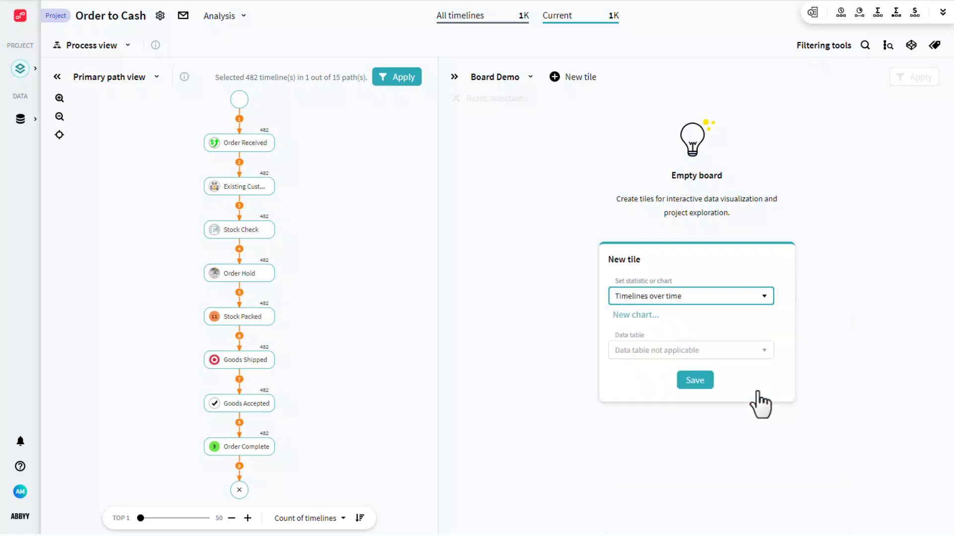
{"action": "left_click", "coordinate": [695, 380]}
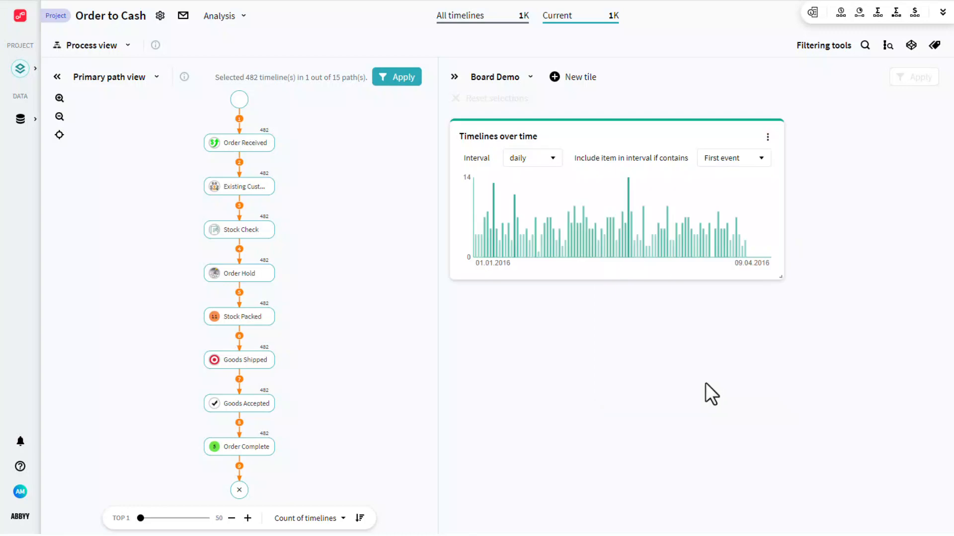
Add a First event tile and a Last event tile to the board
{"action": "left_click", "coordinate": [574, 82]}
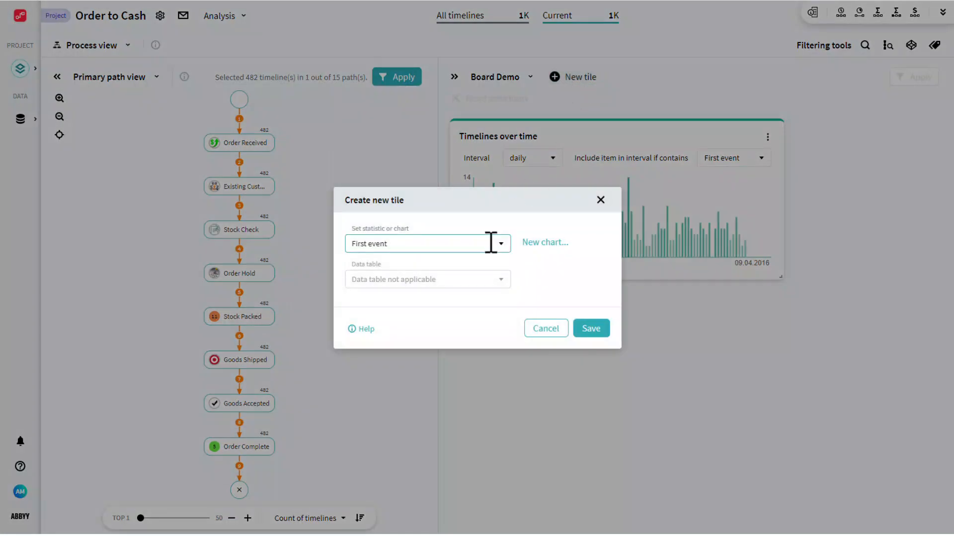
{"action": "left_click", "coordinate": [587, 330]}
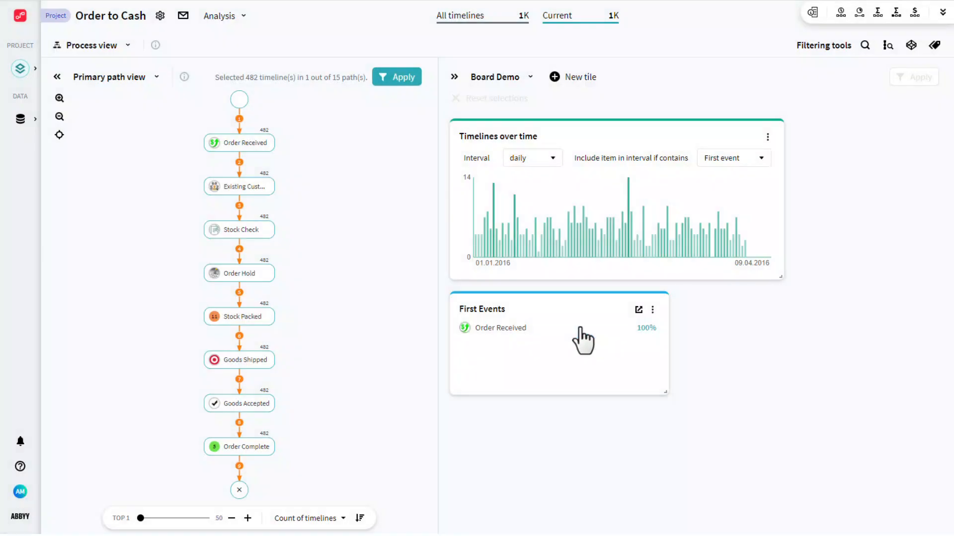
{"action": "left_click", "coordinate": [566, 79]}
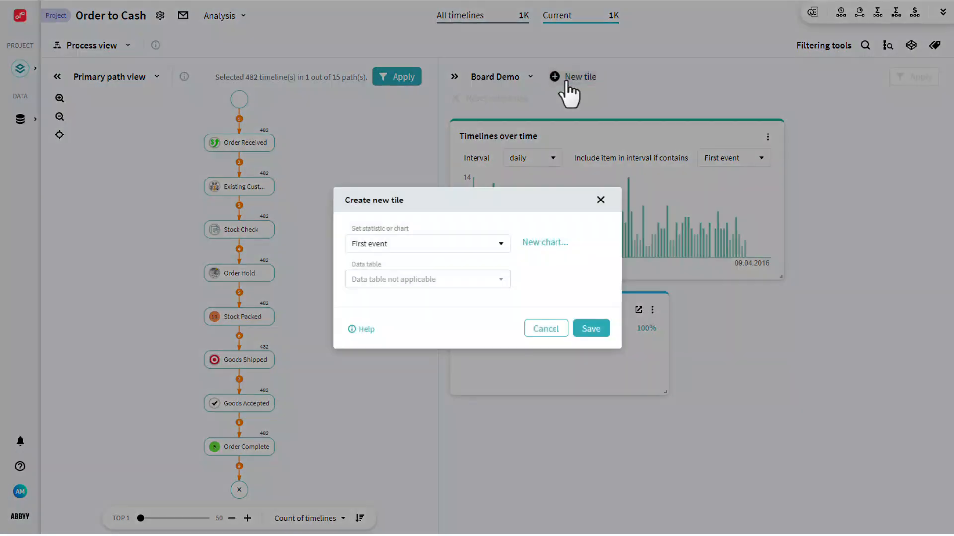
{"action": "left_click", "coordinate": [500, 242]}
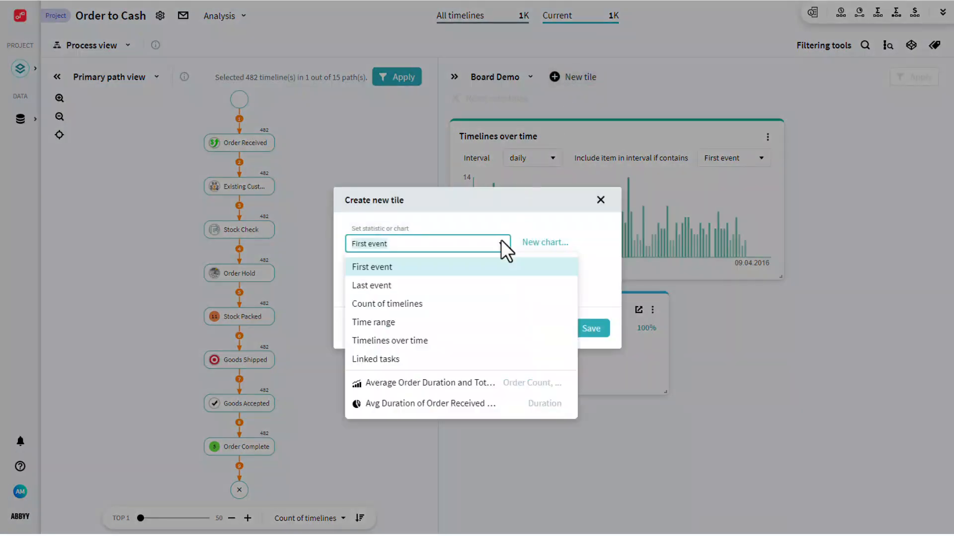
{"action": "left_click", "coordinate": [495, 285]}
{"action": "left_click", "coordinate": [591, 329]}
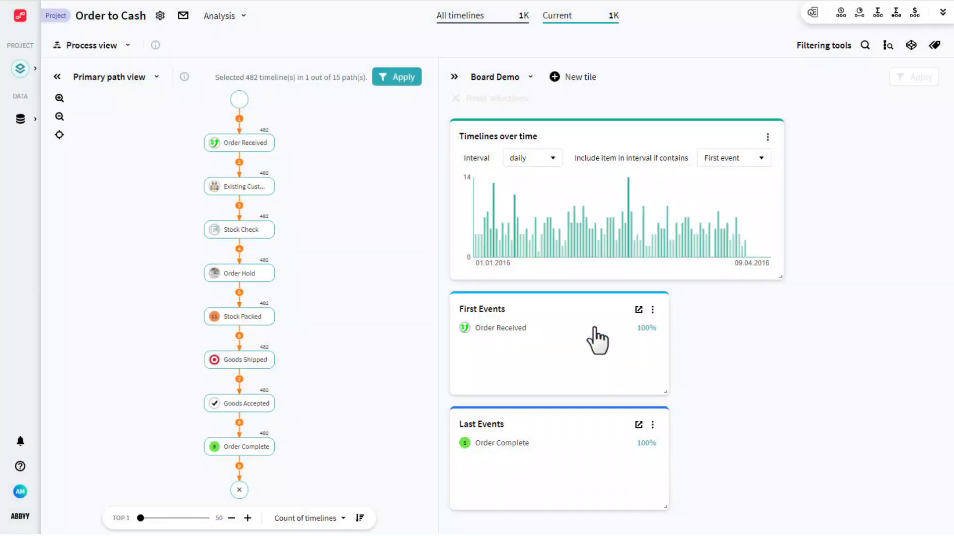
Narrow the First Events and Last Events tiles and place them side by side beneath the Timelines over time tile, matching its width
{"action": "left_click_drag", "start_coordinate": [662, 391], "coordinate": [597, 387]}
{"action": "left_click_drag", "start_coordinate": [598, 423], "coordinate": [764, 301]}
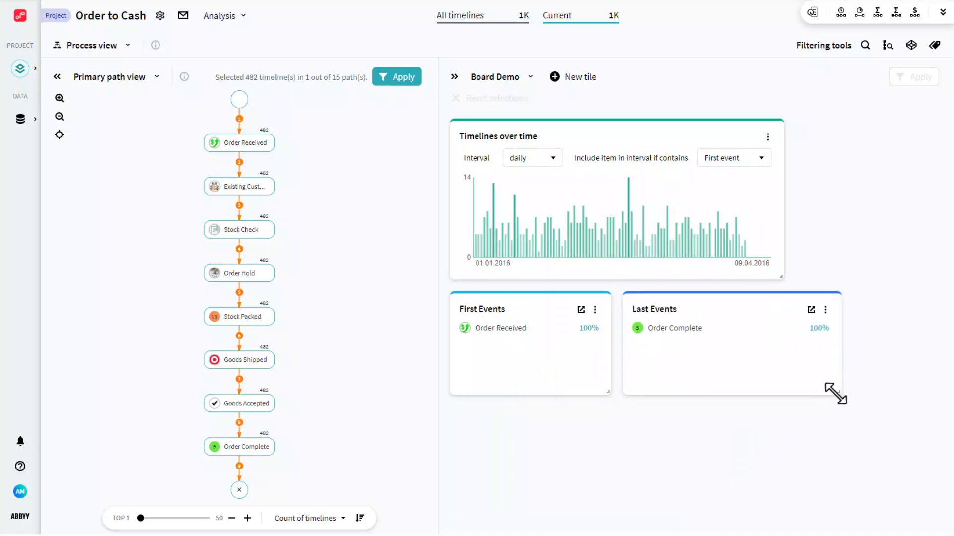
{"action": "left_click_drag", "start_coordinate": [832, 393], "coordinate": [780, 391]}
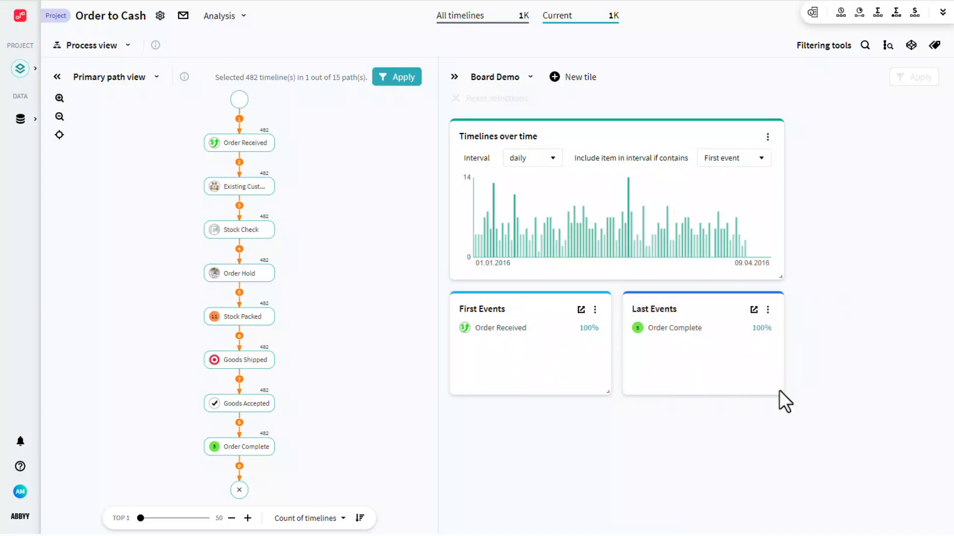
Start a new chart for a new board tile, named "Count of Timelines by Employee", with the type Pie chart
{"action": "left_click", "coordinate": [579, 77]}
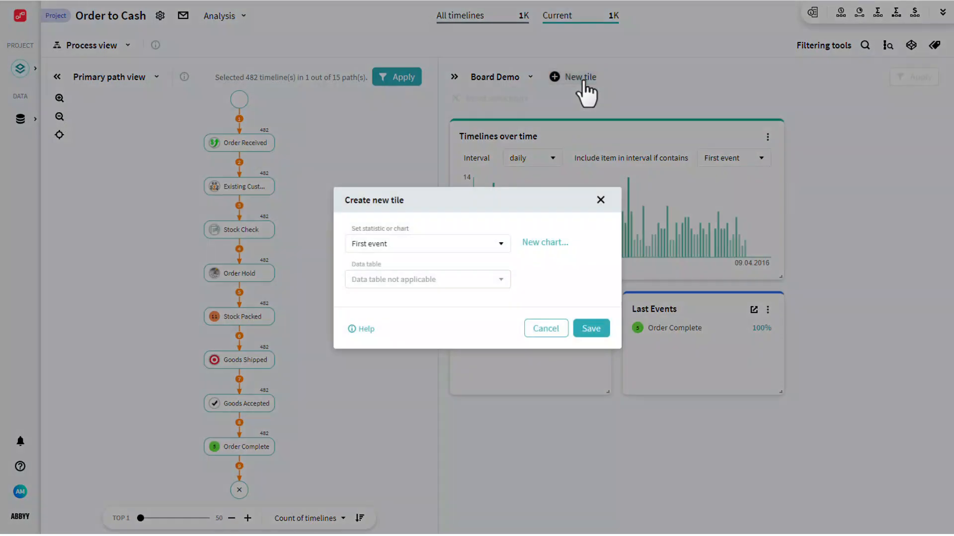
{"action": "left_click", "coordinate": [550, 243]}
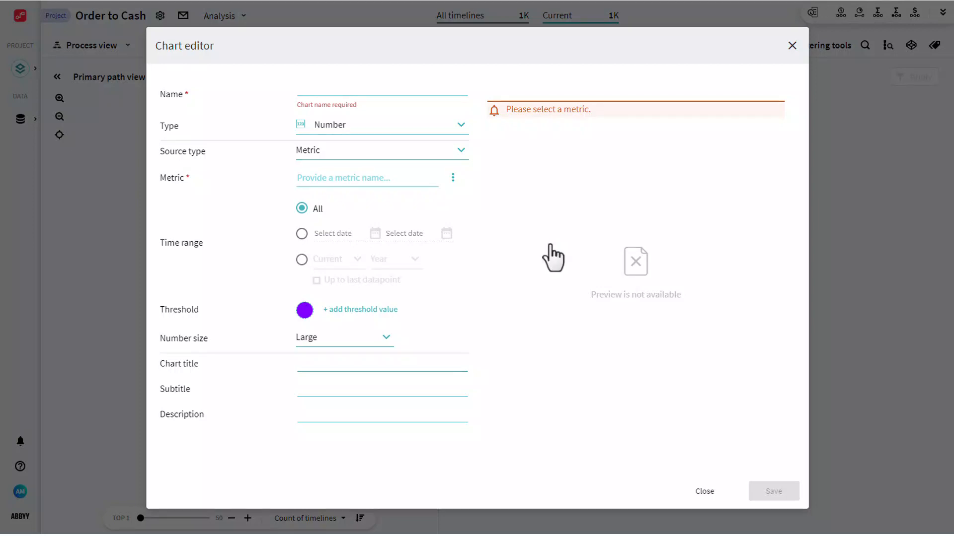
{"action": "left_click", "coordinate": [425, 88]}
{"action": "type", "text": "Count of Timelines by Employee"}
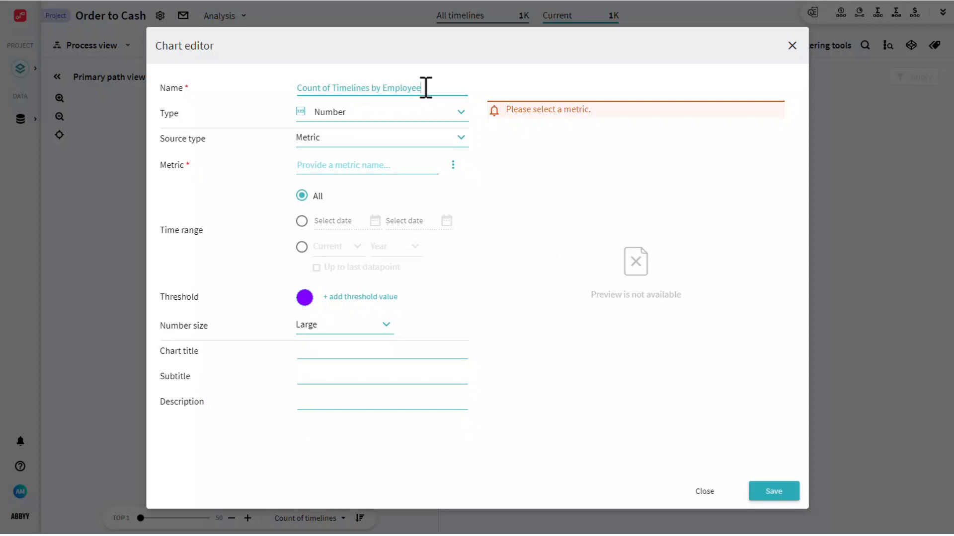
{"action": "left_click", "coordinate": [428, 111]}
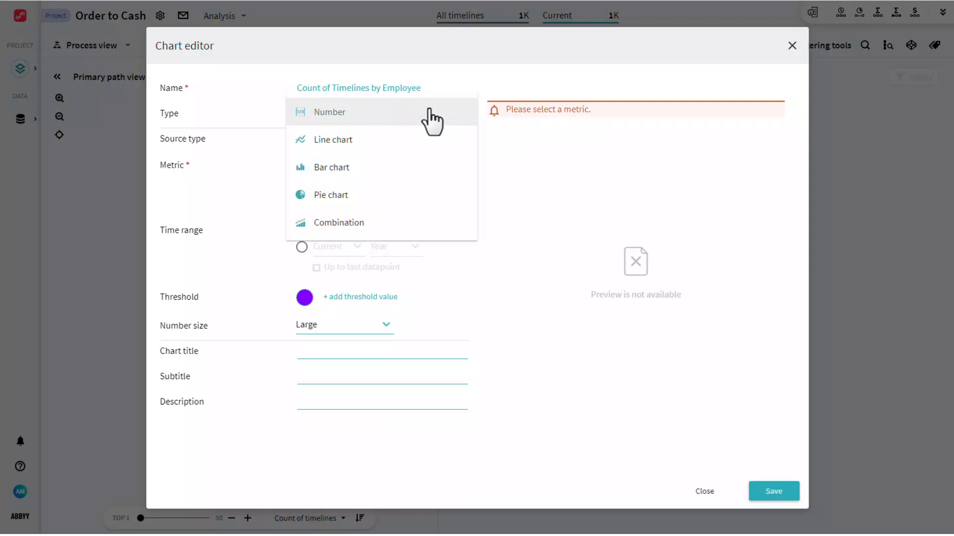
{"action": "left_click", "coordinate": [423, 197]}
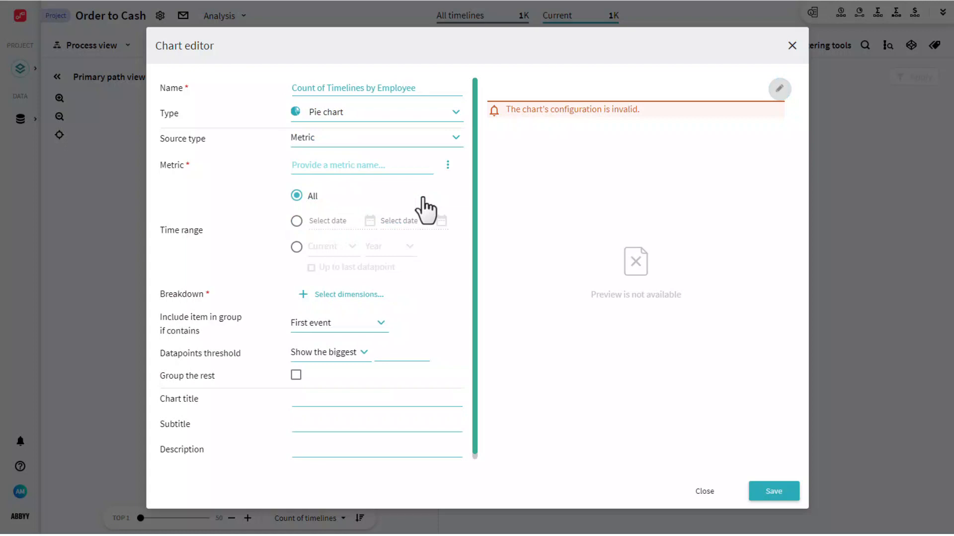
Create a metric named "Count of timelines" with the metric type Count of timelines, and return to the chart settings
{"action": "left_click", "coordinate": [447, 166]}
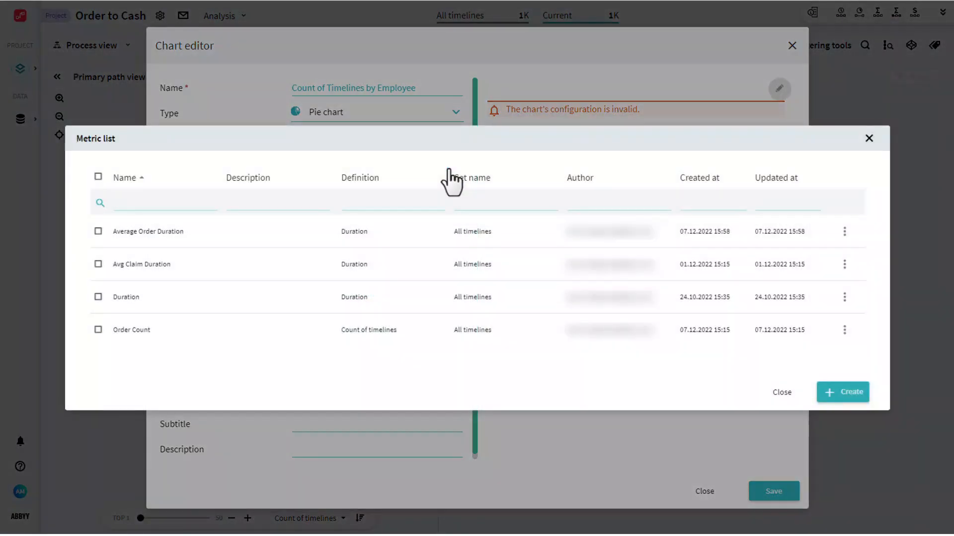
{"action": "left_click", "coordinate": [831, 401]}
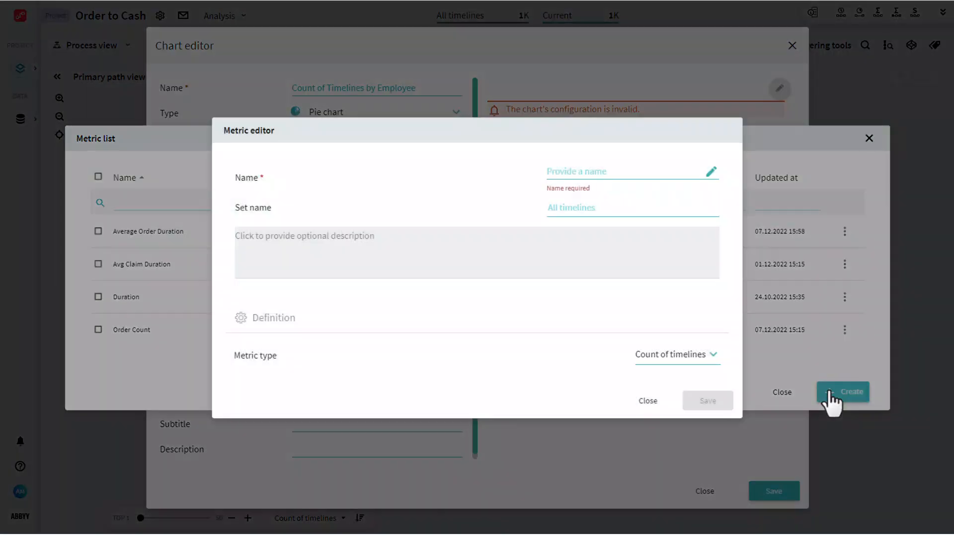
{"action": "left_click", "coordinate": [613, 174]}
{"action": "type", "text": "Count of"}
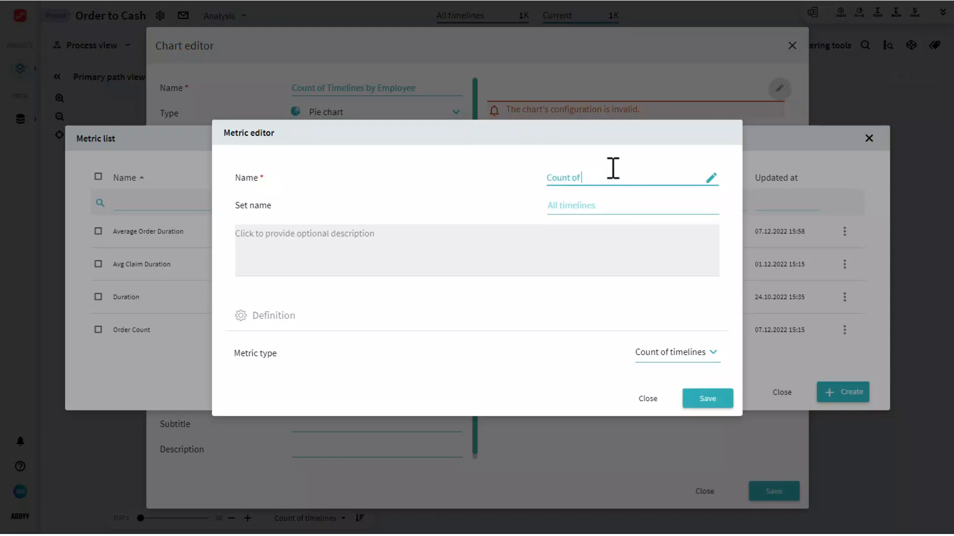
{"action": "type", "text": " timelines"}
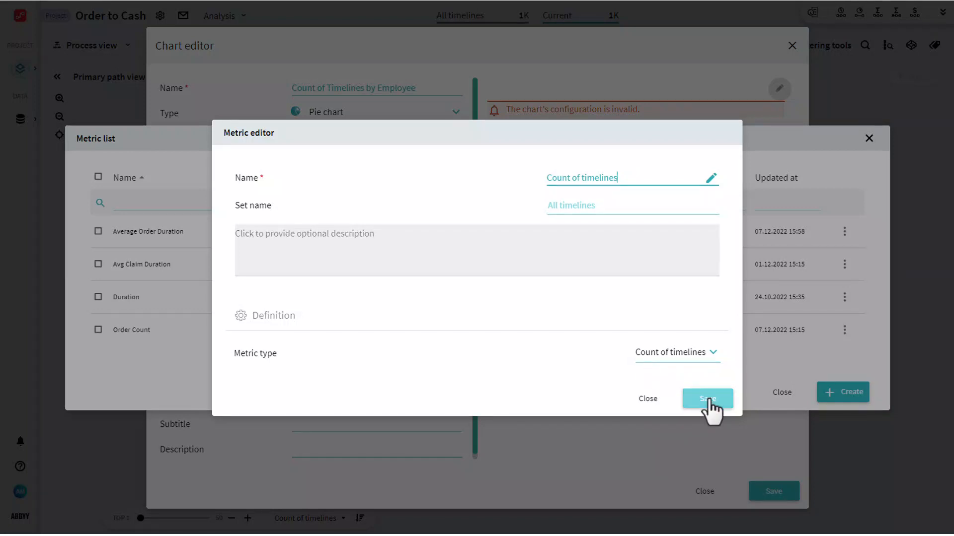
{"action": "left_click", "coordinate": [709, 403]}
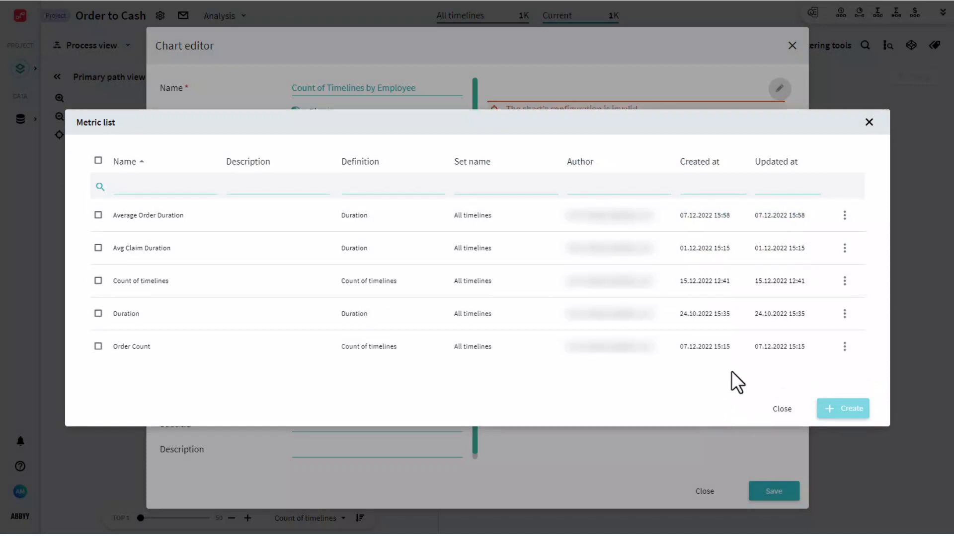
{"action": "left_click", "coordinate": [871, 124]}
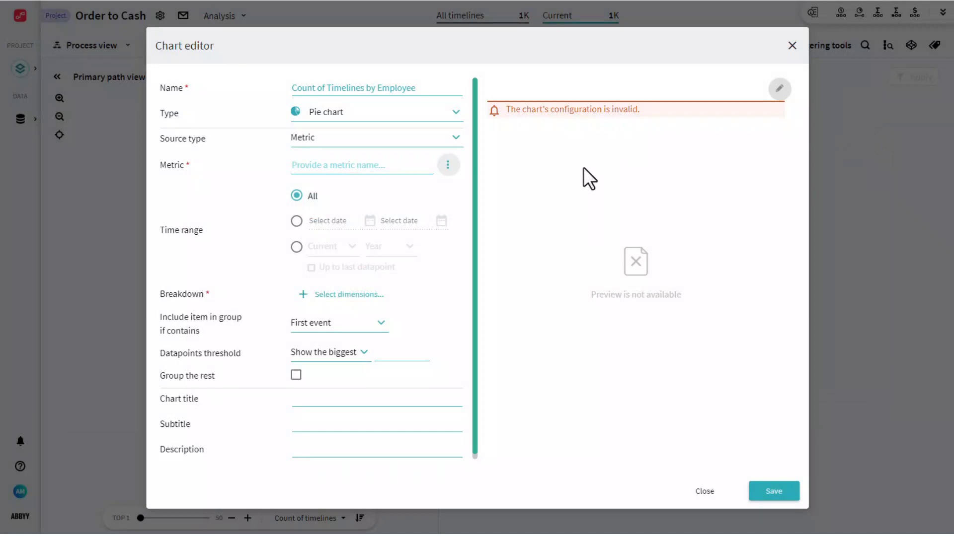
Assign the Count of timelines metric to the pie chart, break it down by the Employee attribute across all events, and save the chart
{"action": "left_click", "coordinate": [385, 168]}
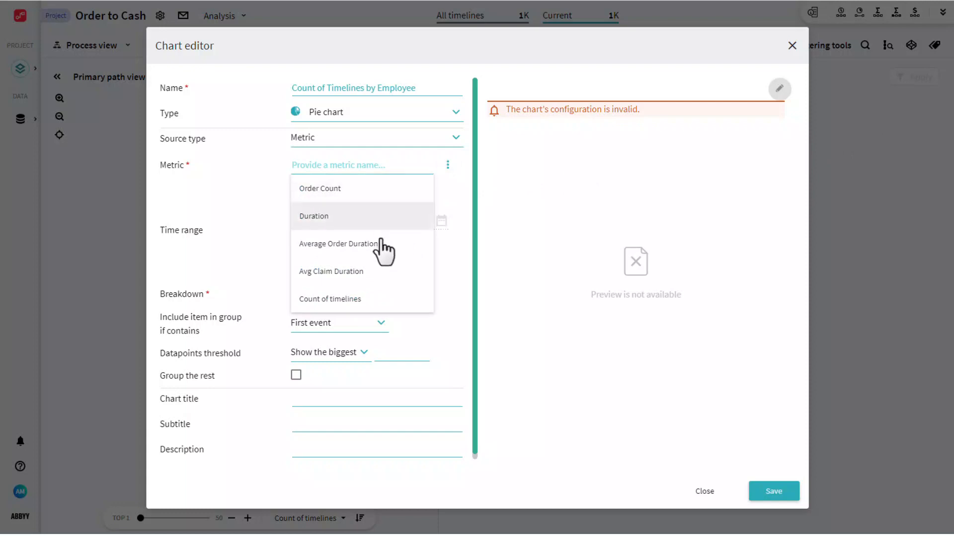
{"action": "left_click", "coordinate": [380, 300]}
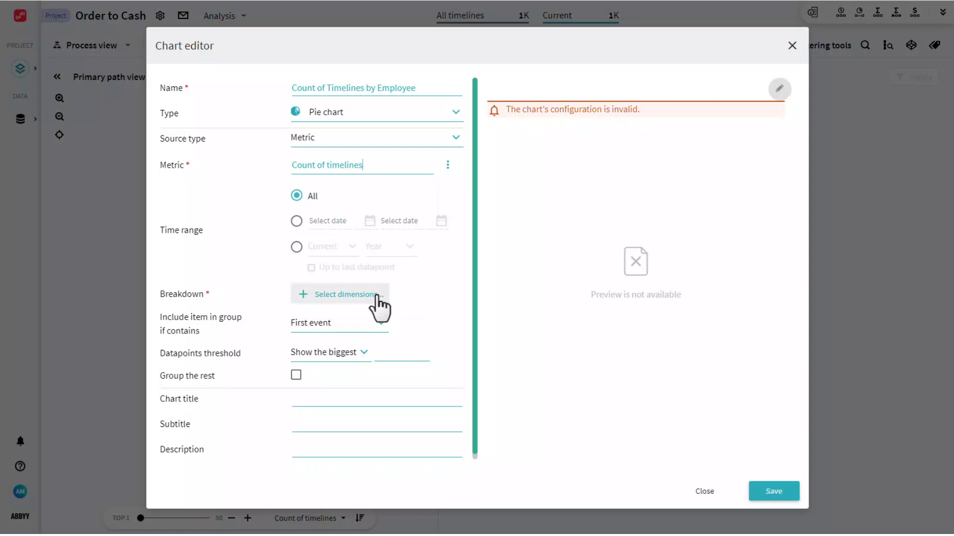
{"action": "left_click", "coordinate": [379, 298]}
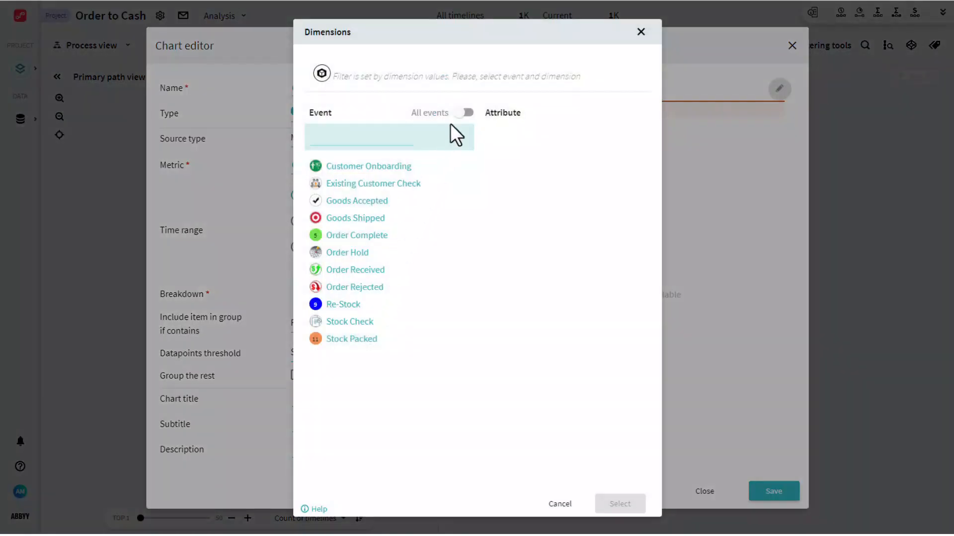
{"action": "left_click", "coordinate": [454, 105]}
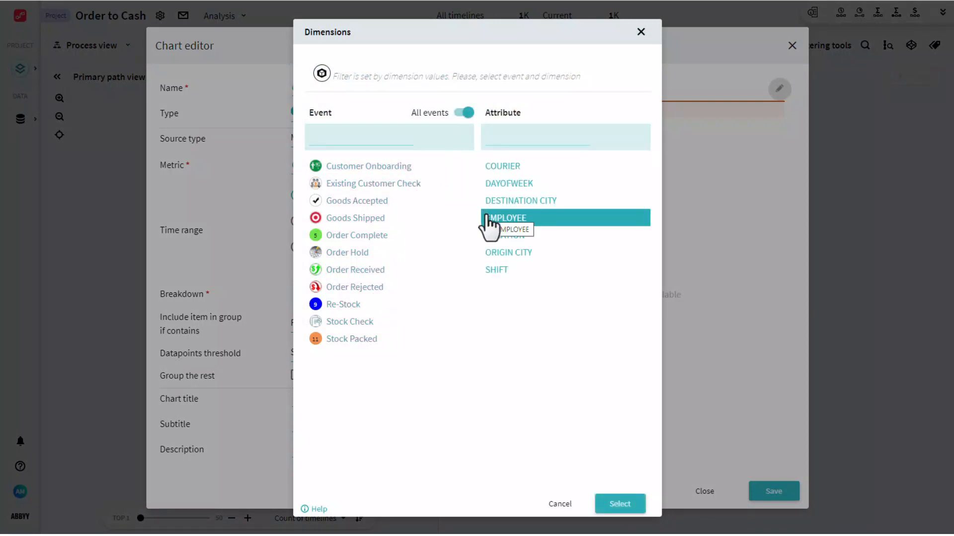
{"action": "left_click", "coordinate": [598, 505]}
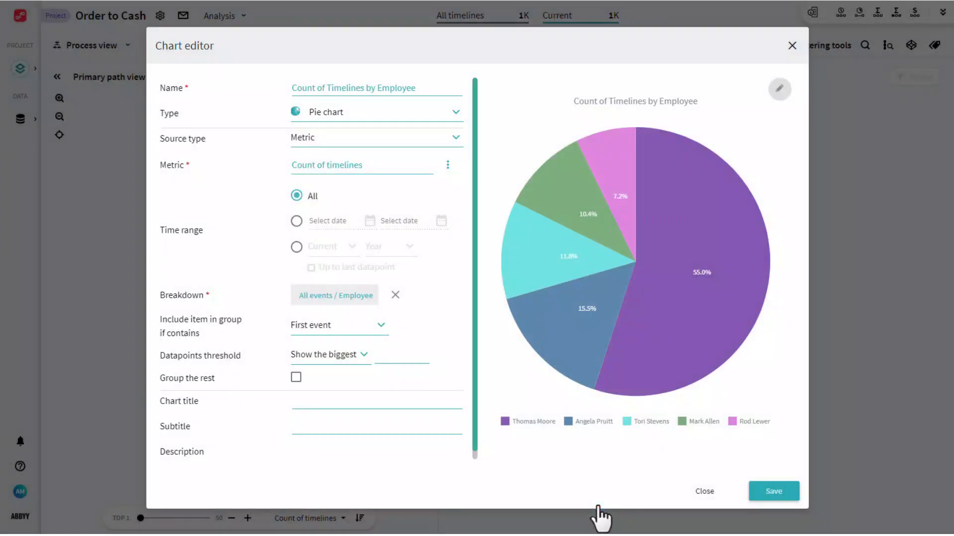
{"action": "left_click", "coordinate": [774, 492]}
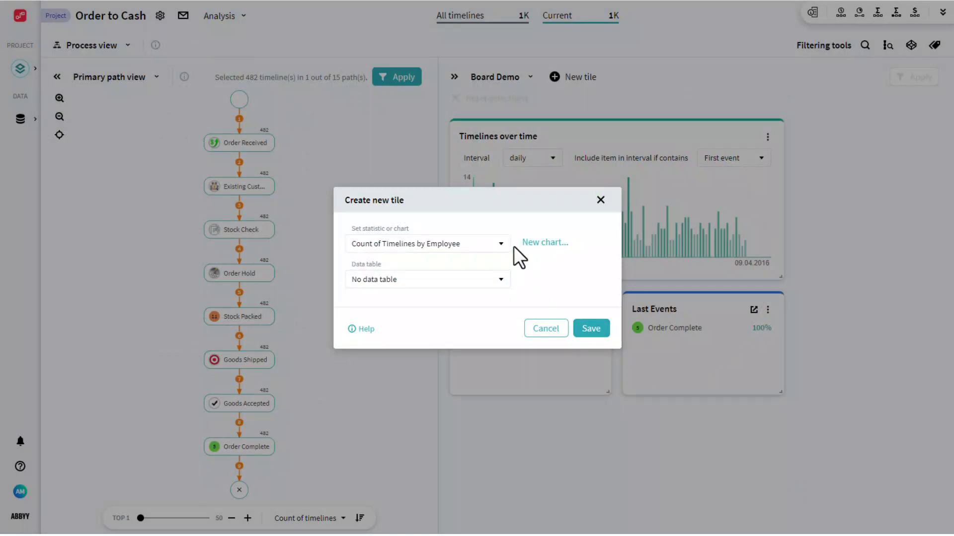
Set the new tile's data table to Top 5 and save the tile to the board
{"action": "left_click", "coordinate": [499, 281]}
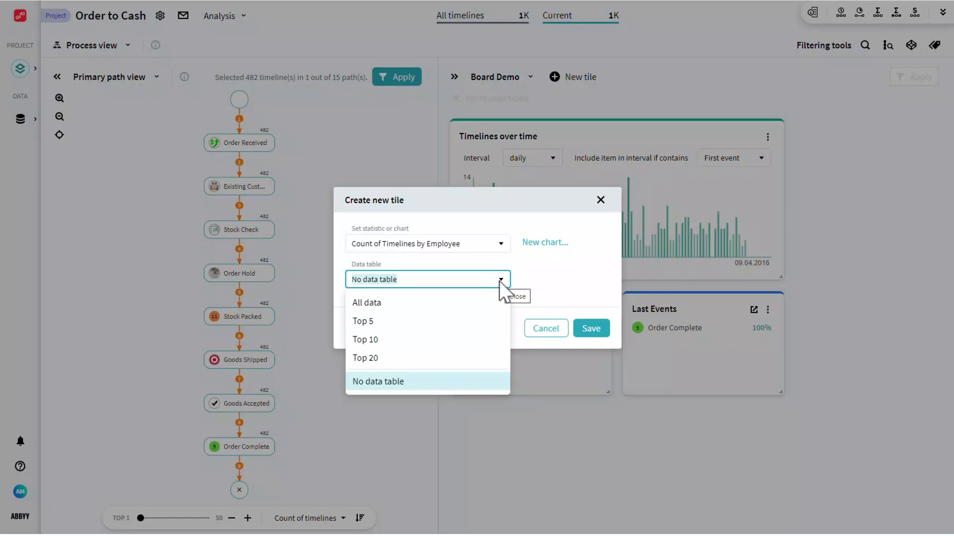
{"action": "left_click", "coordinate": [489, 321]}
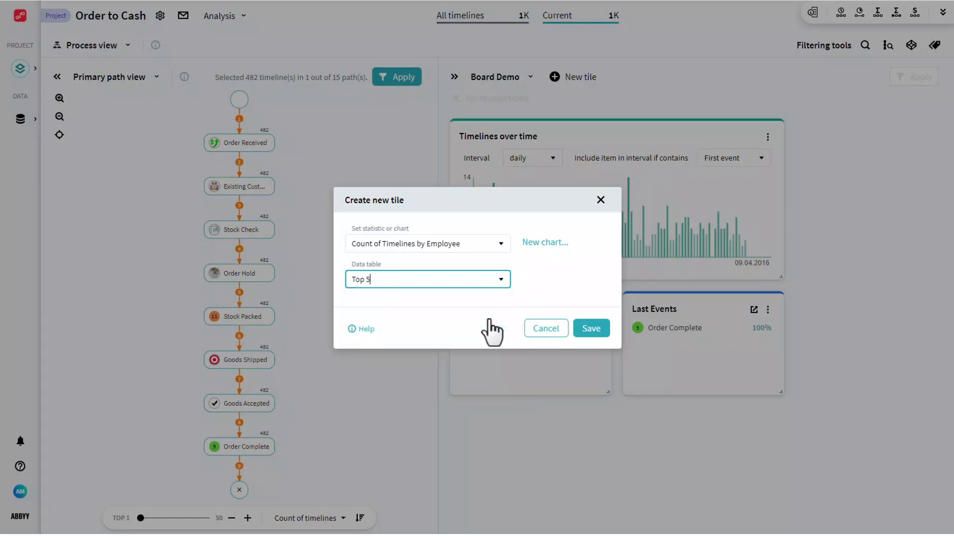
{"action": "left_click", "coordinate": [586, 332]}
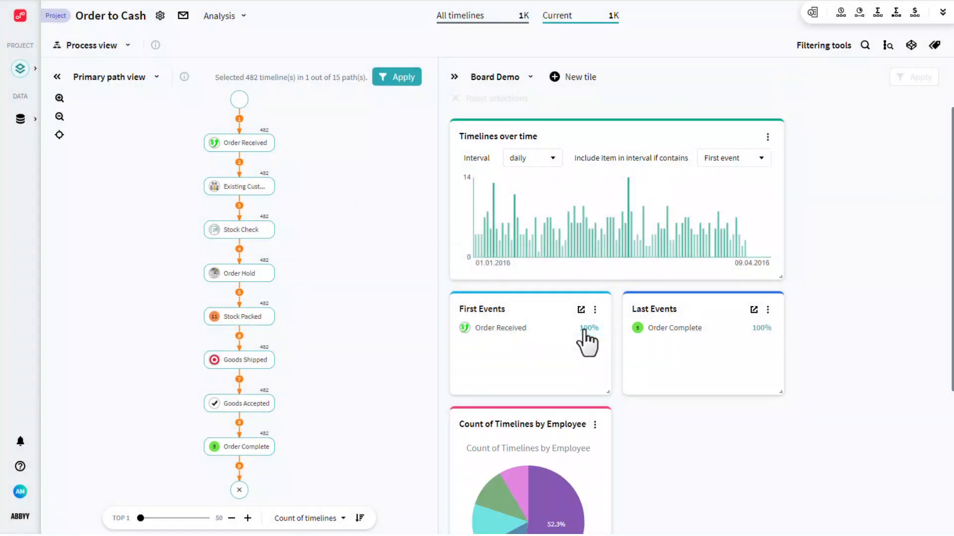
Widen the Count of Timelines by Employee tile to span the full width of the two event tiles above it
{"action": "scroll", "coordinate": [949, 288], "scroll_direction": "down", "scroll_amount": 2}
{"action": "left_click_drag", "start_coordinate": [951, 314], "coordinate": [950, 442]}
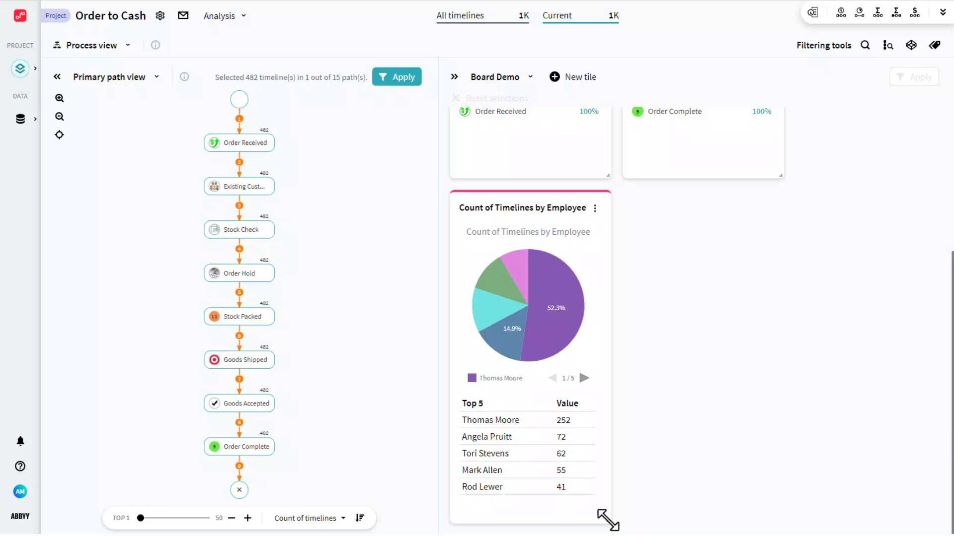
{"action": "left_click_drag", "start_coordinate": [608, 520], "coordinate": [779, 507]}
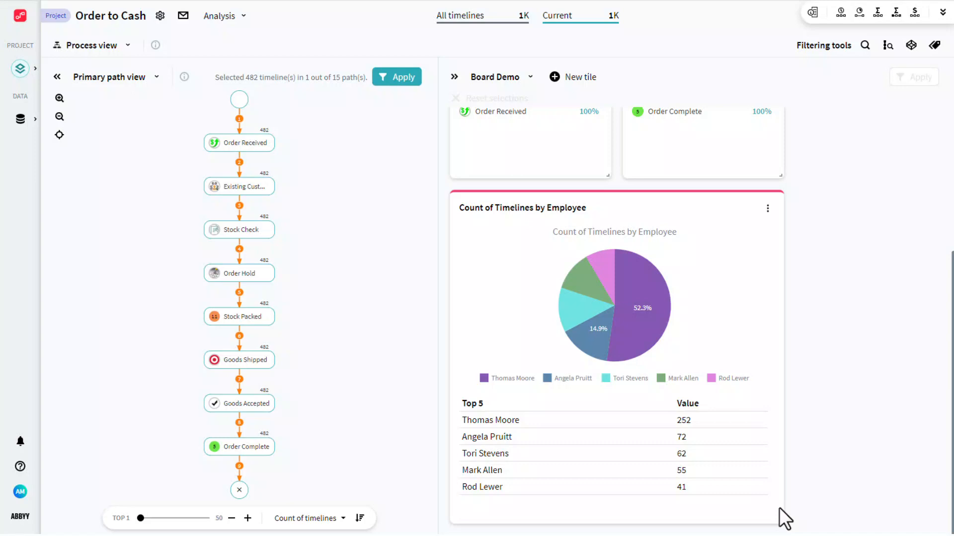